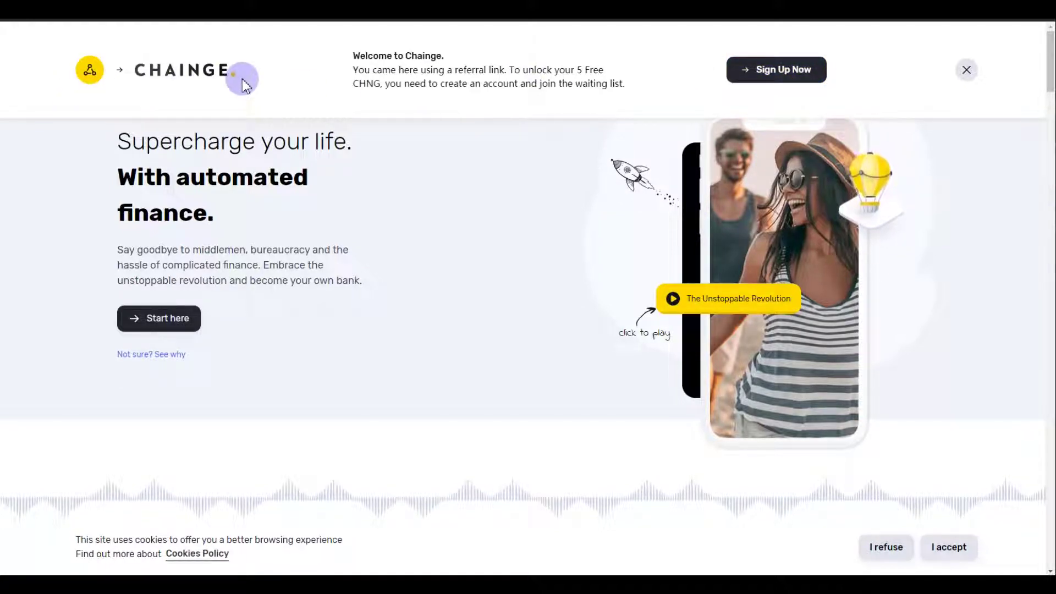
# Step: Use the referral banner's Sign Up Now to reach the Chainge sign-in page
pyautogui.moveTo(353, 57); pyautogui.dragTo(424, 71)
pyautogui.click(424, 71)
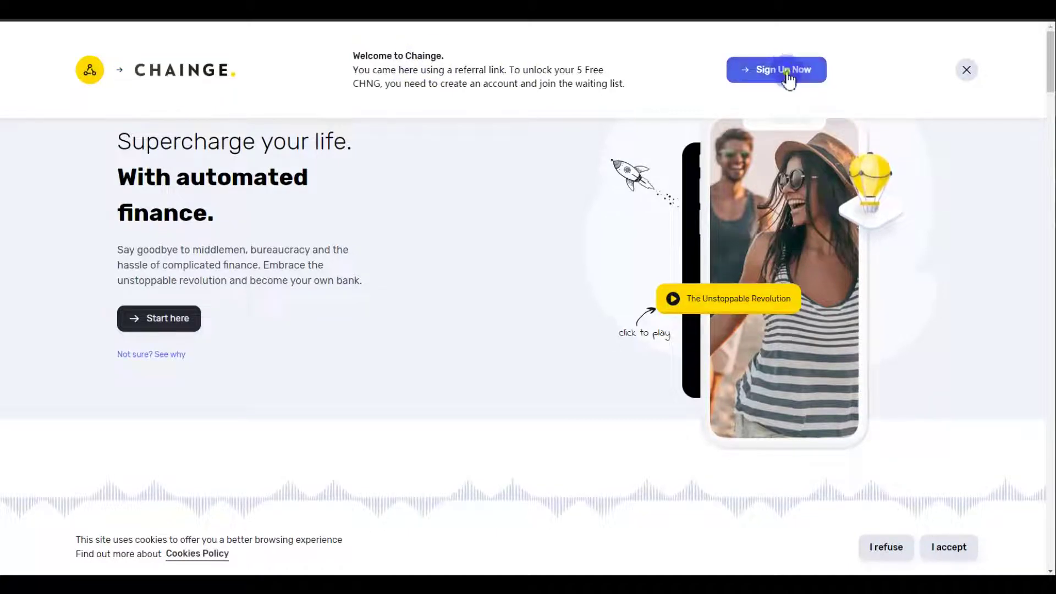
pyautogui.click(788, 76)
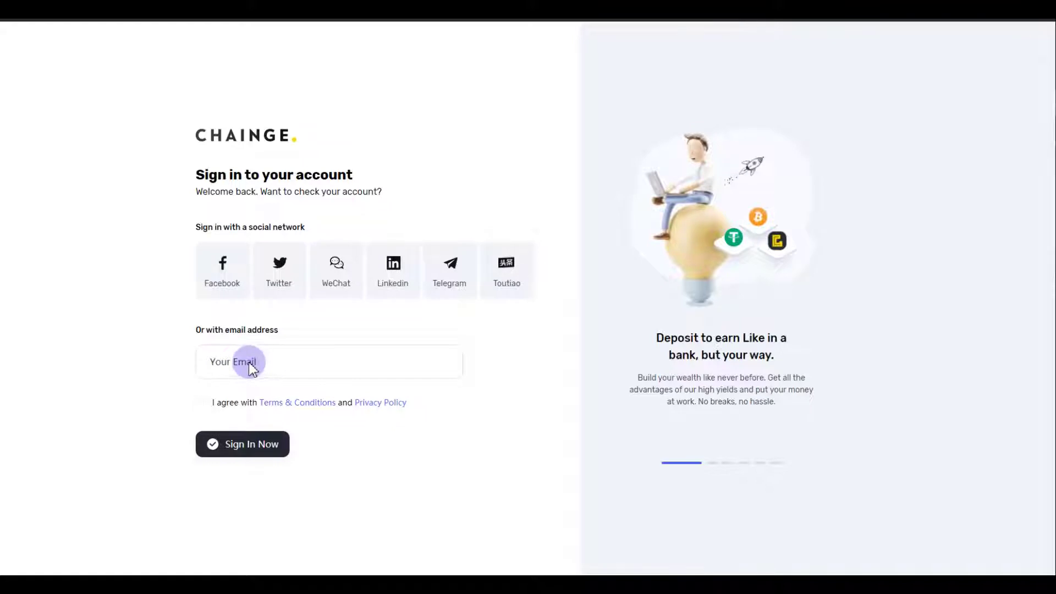
# Step: Submit the account e-mail address with the terms accepted, then solve the slider captcha
pyautogui.click(278, 361)
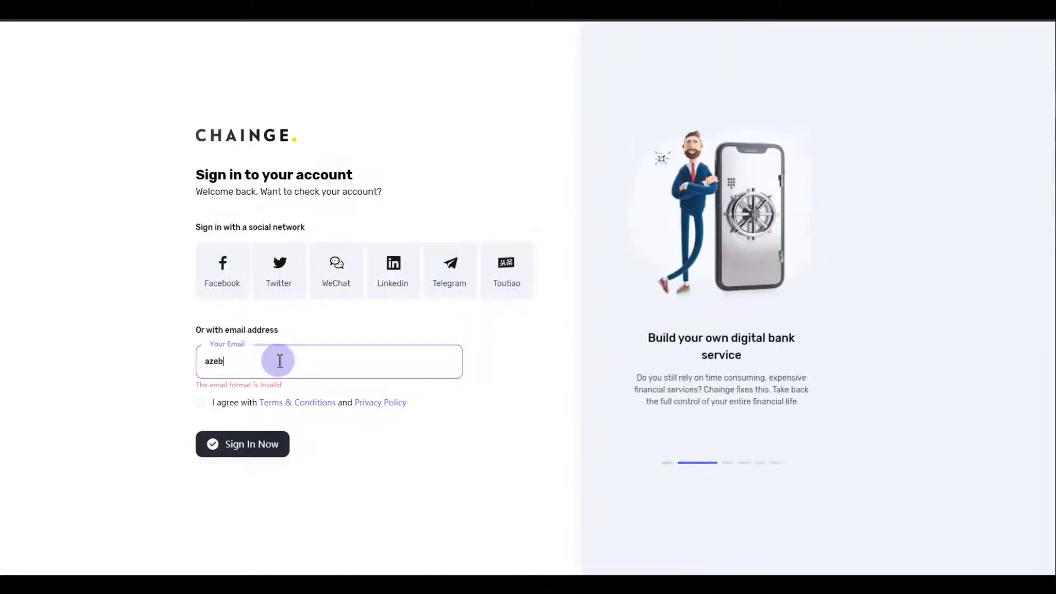
pyautogui.click(200, 402)
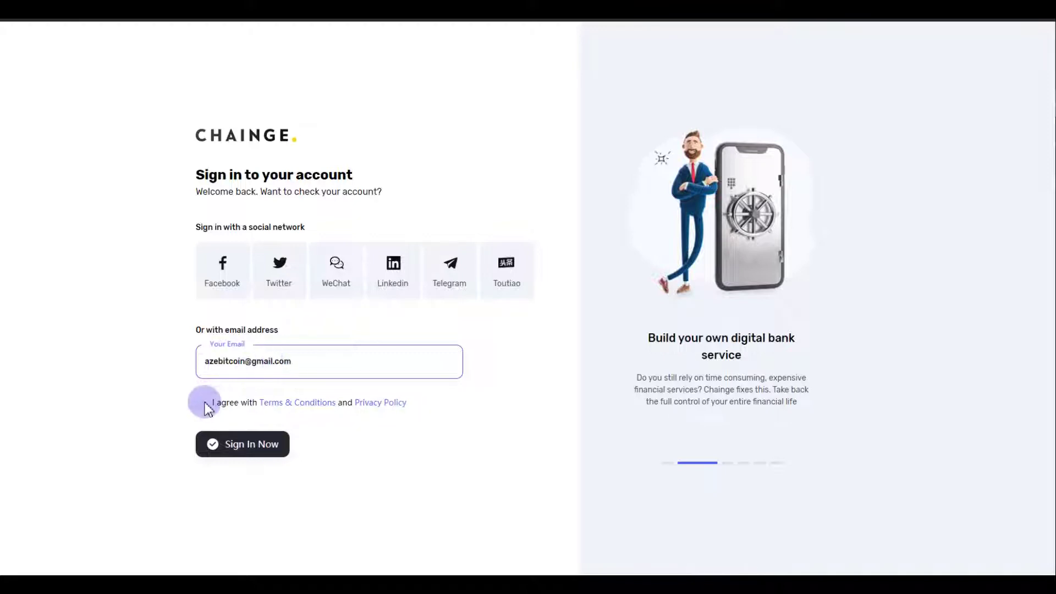
pyautogui.click(253, 451)
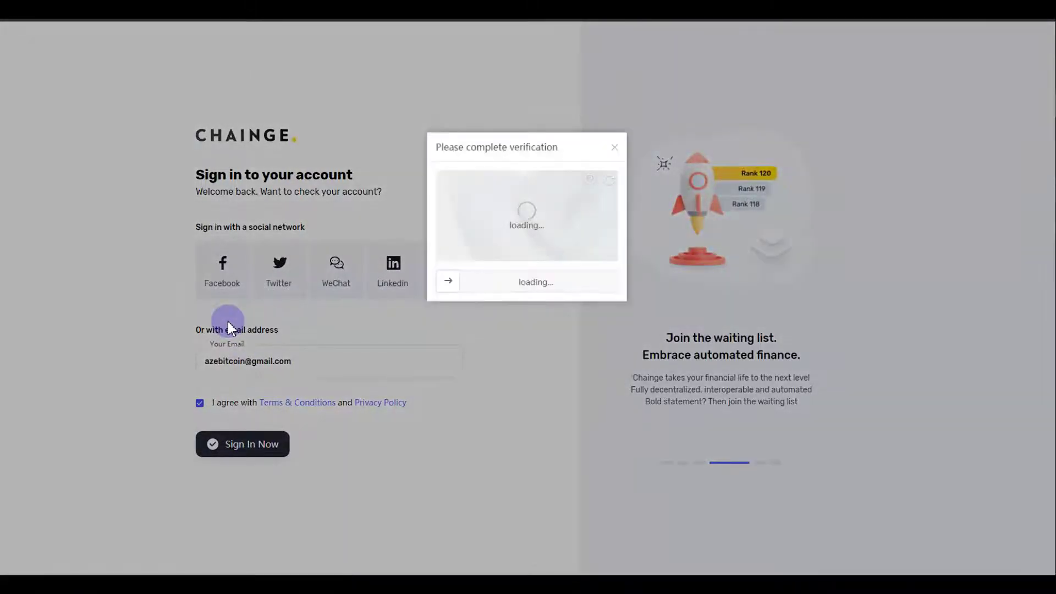
pyautogui.moveTo(447, 282); pyautogui.dragTo(549, 281)
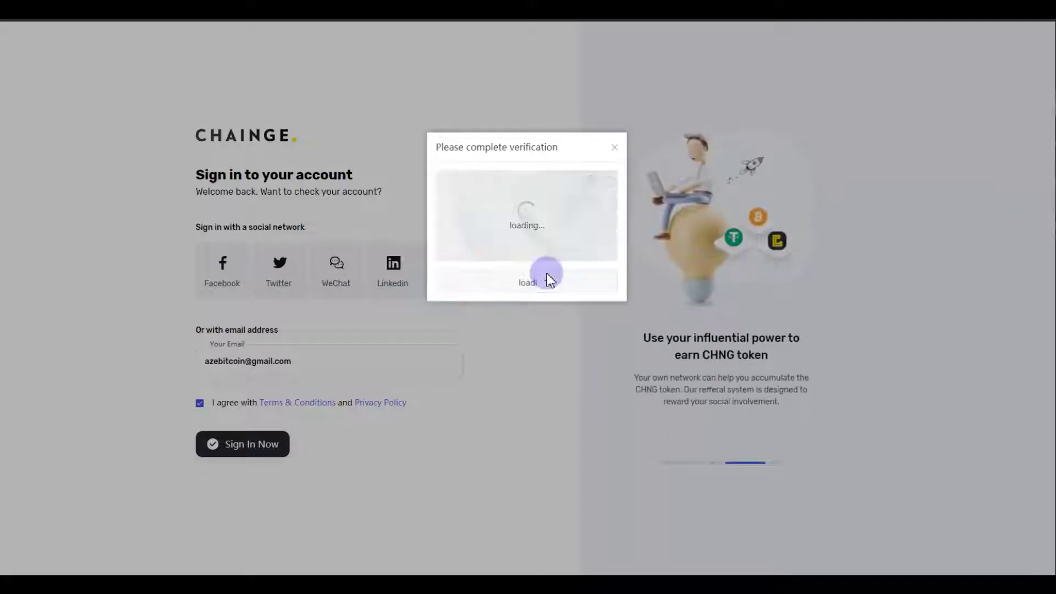
pyautogui.moveTo(447, 284); pyautogui.dragTo(532, 286)
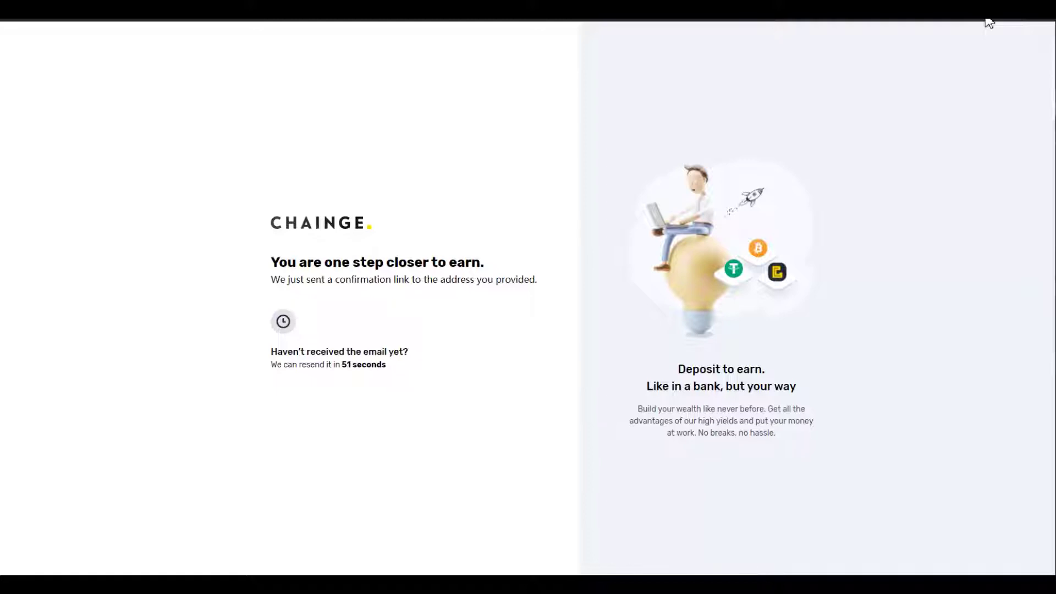
# Step: Open the Welcome to Chainge email in Gmail and follow its Log Me In link
pyautogui.click(830, 170)
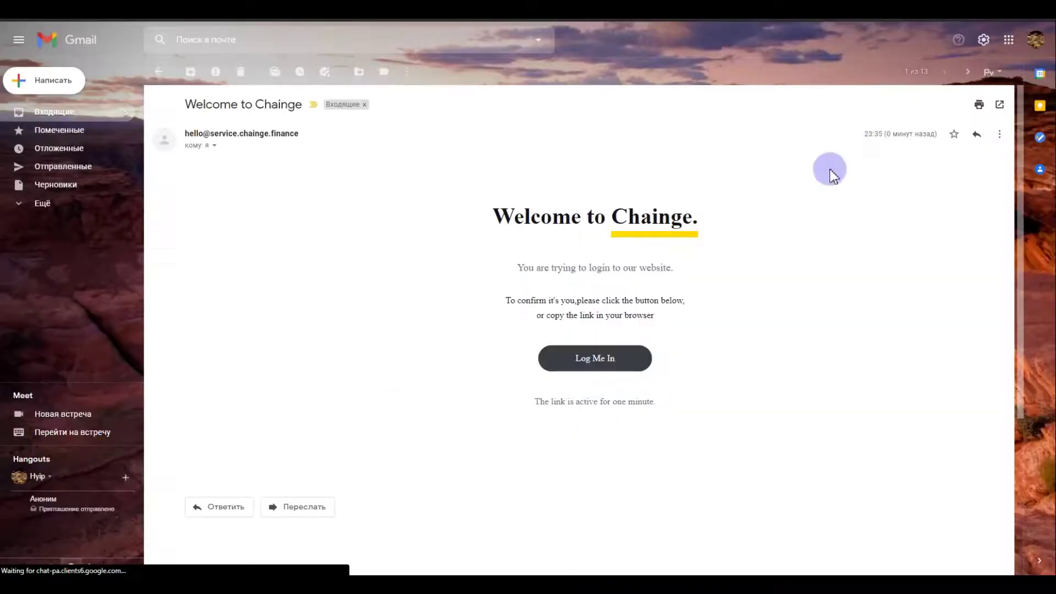
pyautogui.click(592, 362)
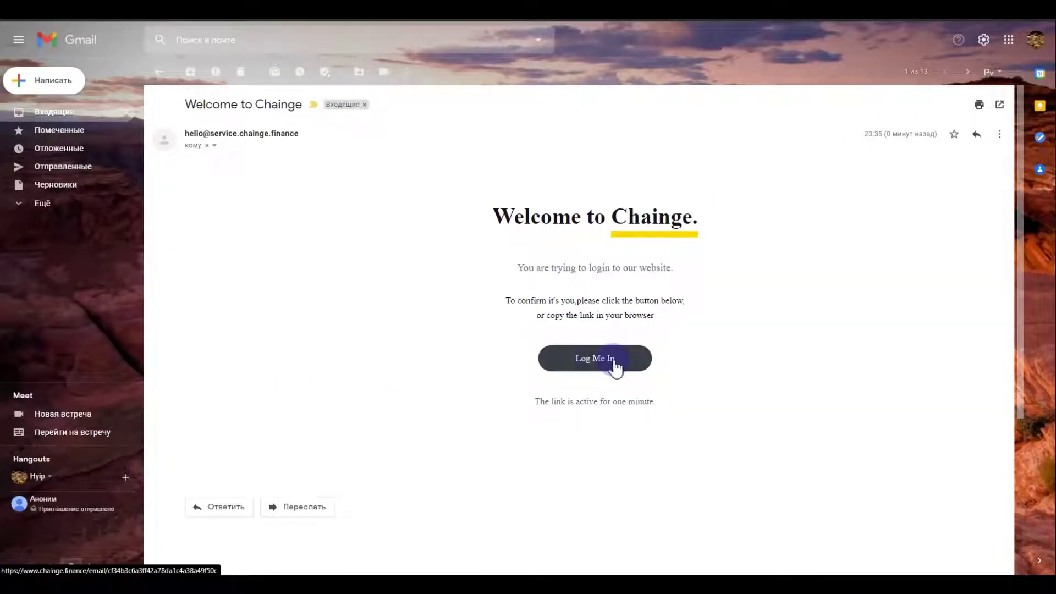
pyautogui.click(607, 360)
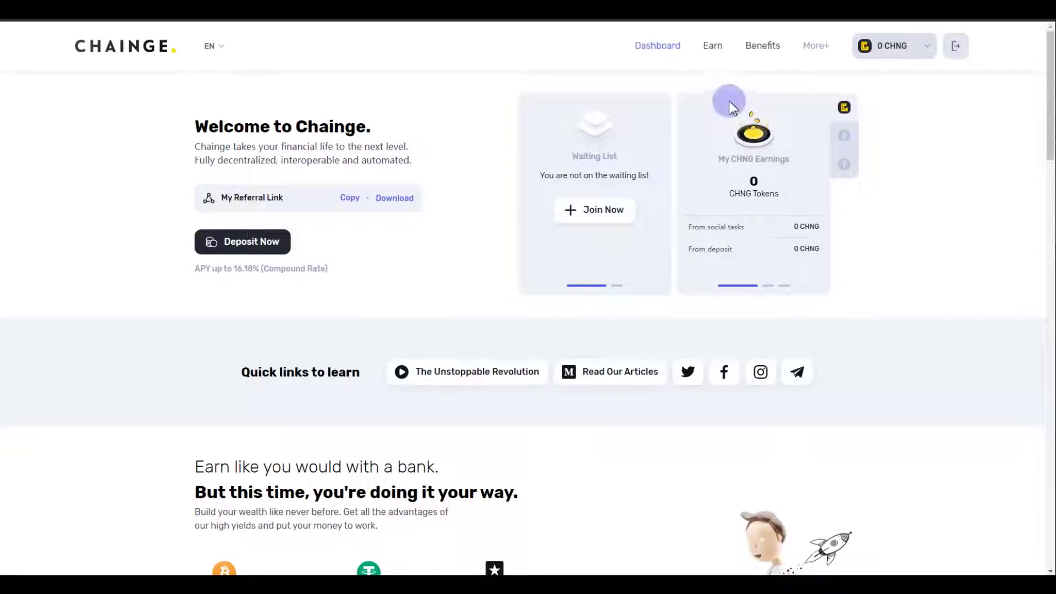
# Step: On the Earn page, connect Twitter under Waiting List to join it
pyautogui.click(713, 49)
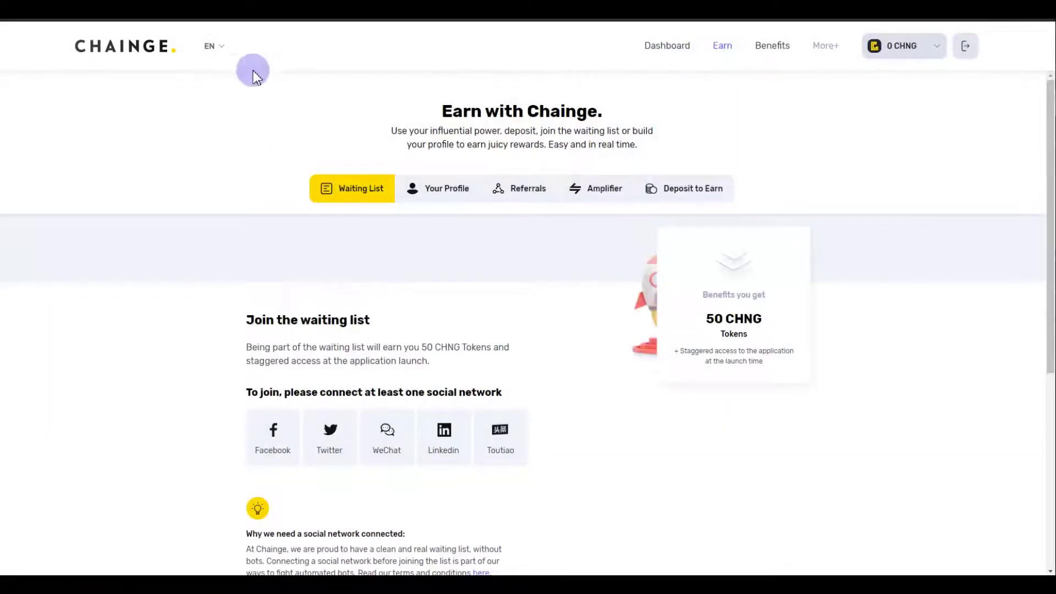
pyautogui.click(219, 55)
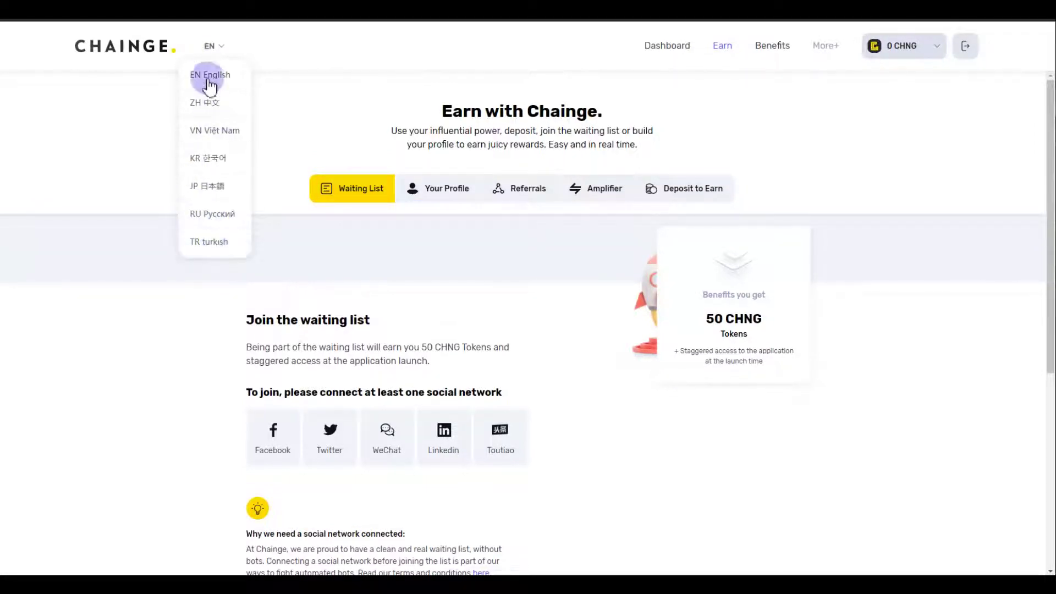
pyautogui.scroll(-3, 455, 353)
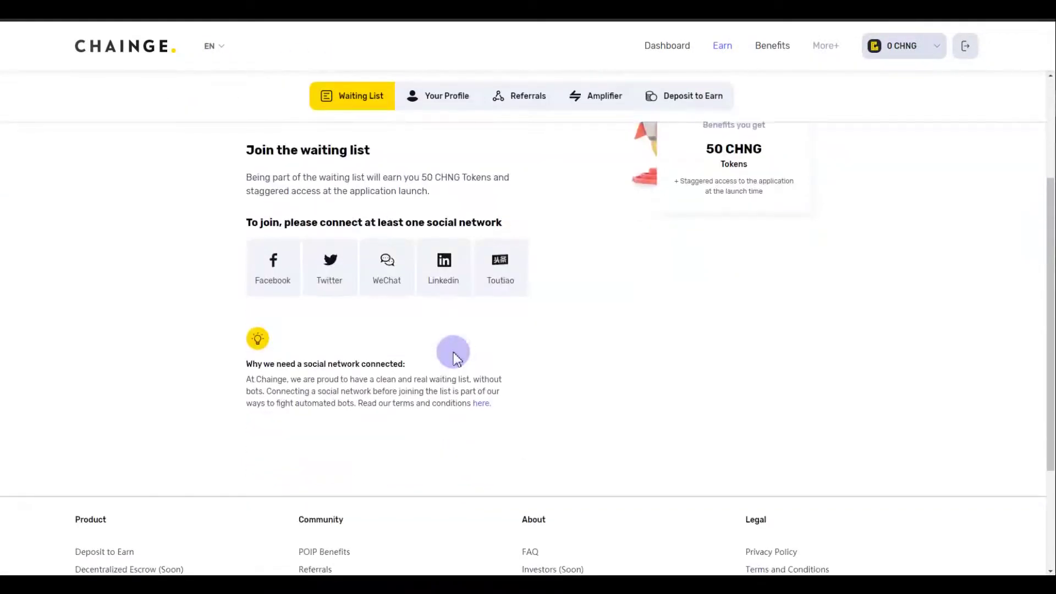
pyautogui.scroll(3, 451, 354)
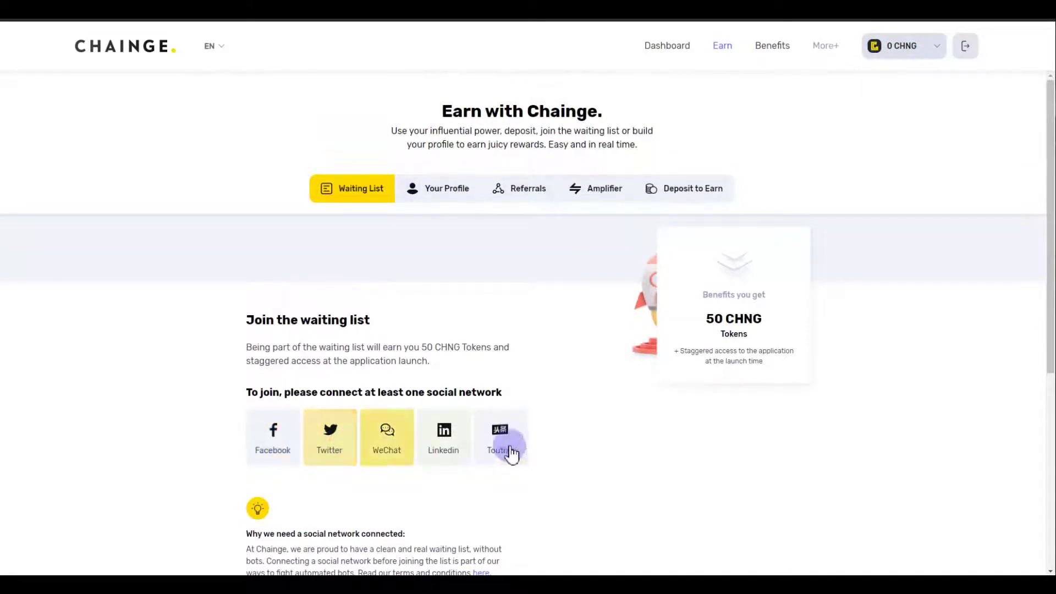
pyautogui.scroll(-1, 492, 443)
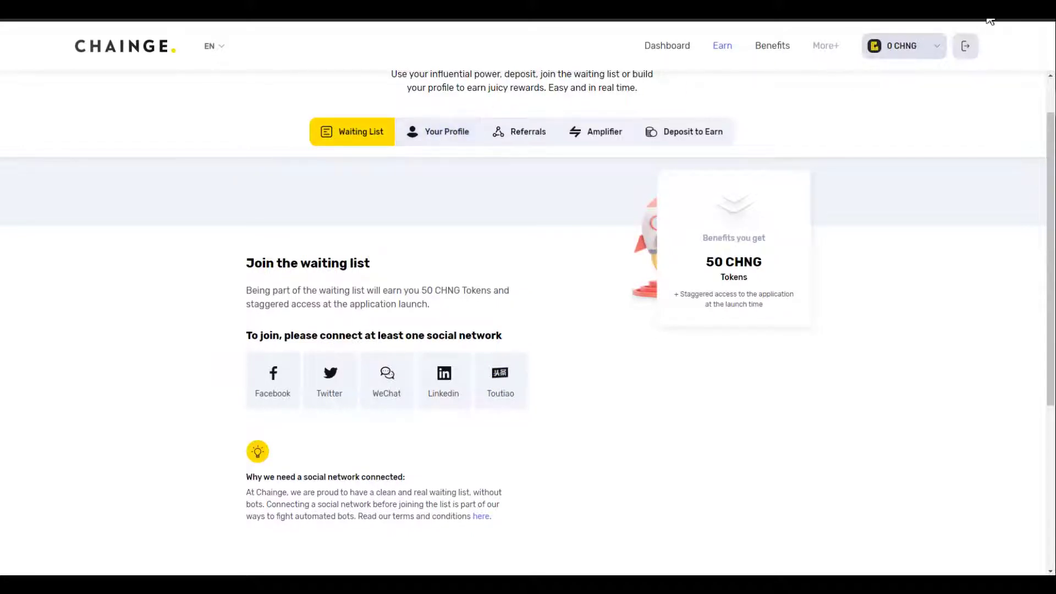
pyautogui.click(331, 387)
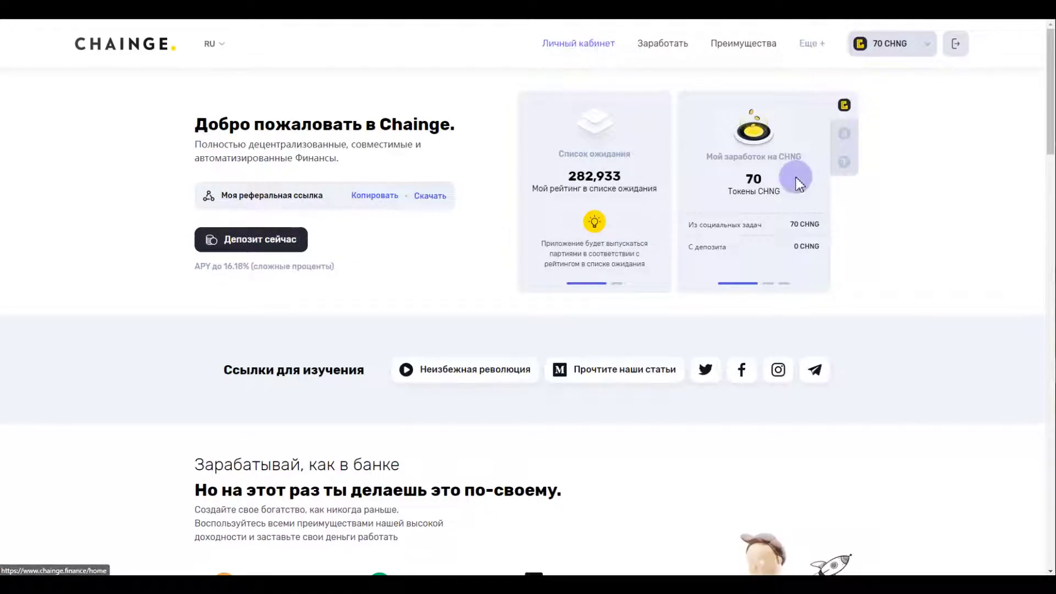
# Step: Switch the site language from RU to English
pyautogui.moveTo(888, 52)
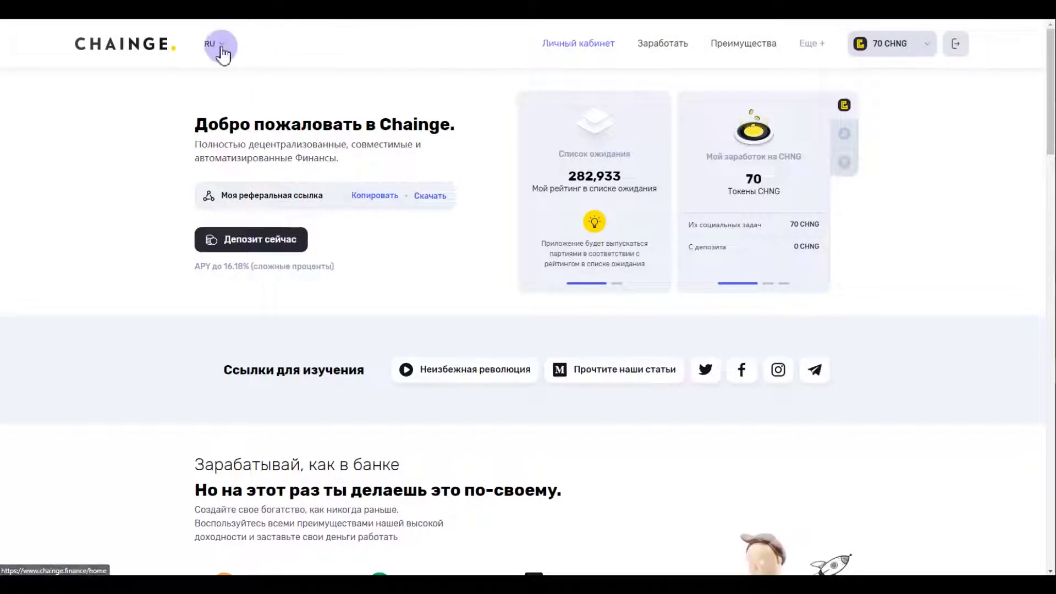
pyautogui.click(216, 45)
pyautogui.click(208, 73)
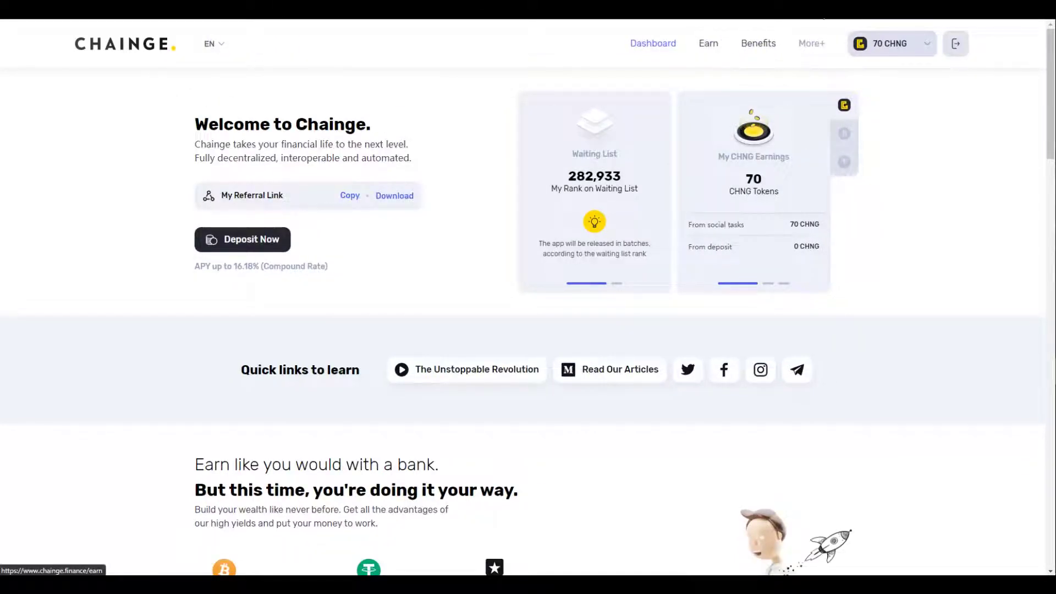
# Step: Go to the Earn page and scroll through its profile tasks
pyautogui.click(712, 47)
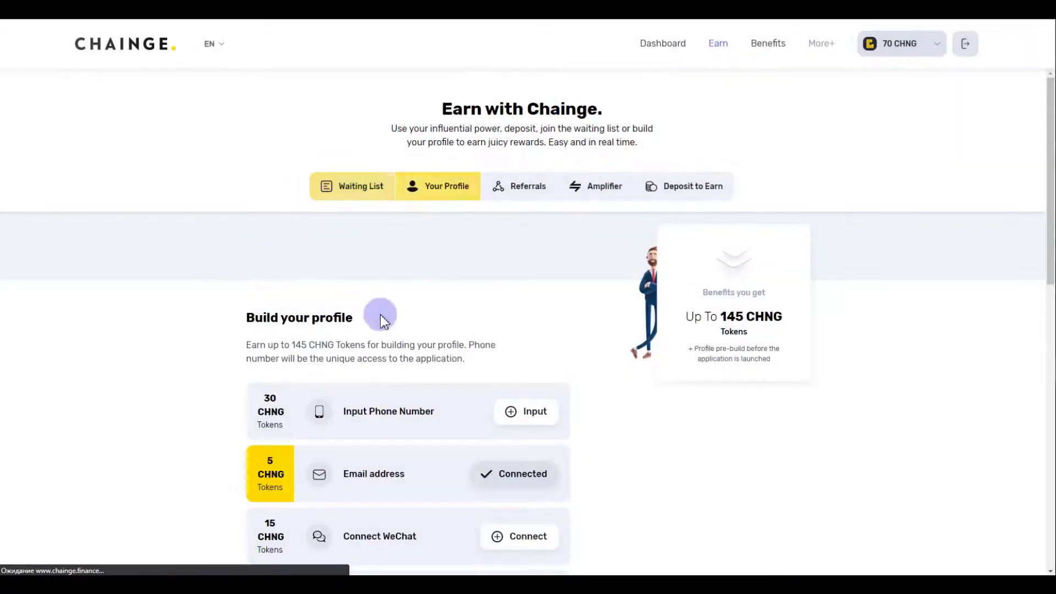
pyautogui.scroll(-4, 511, 335)
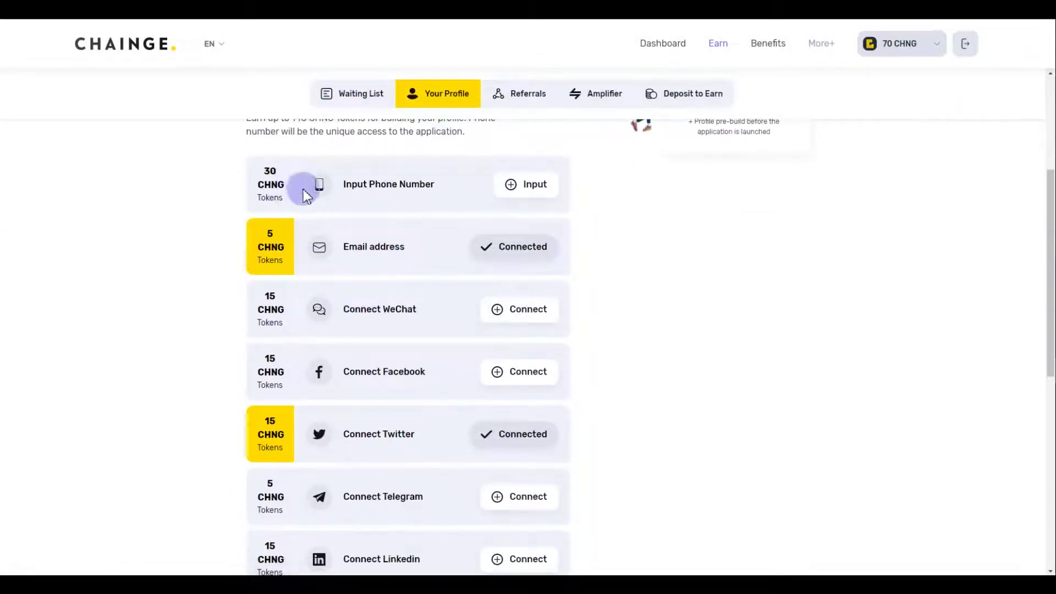
pyautogui.tripleClick(266, 187)
pyautogui.moveTo(264, 173); pyautogui.dragTo(264, 178)
pyautogui.click(271, 174)
pyautogui.scroll(2, 270, 175)
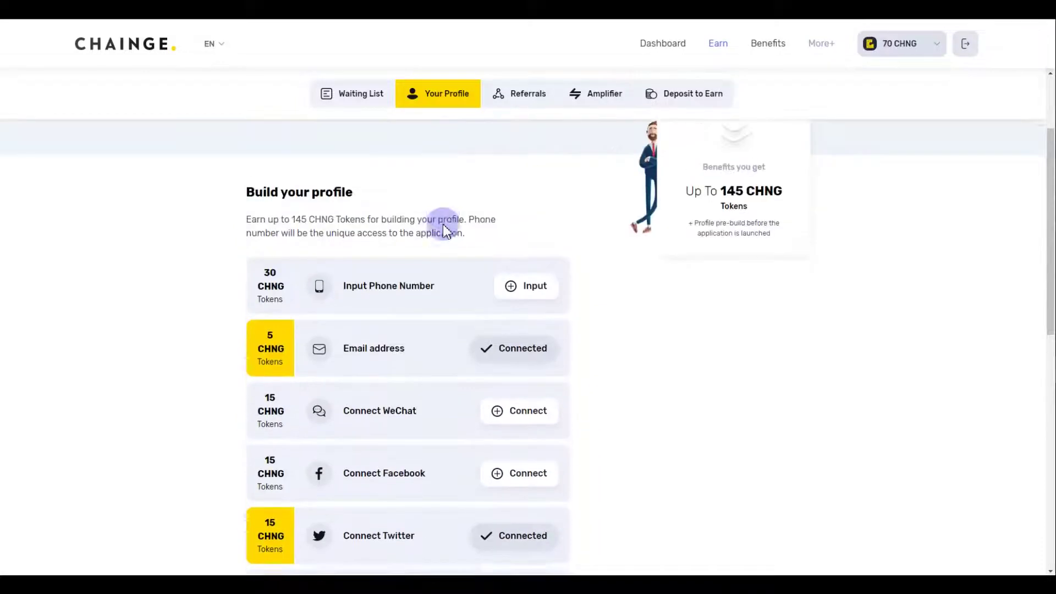
# Step: Add a phone number with Azerbaijan (+994) as the country, pasting the number in
pyautogui.click(526, 309)
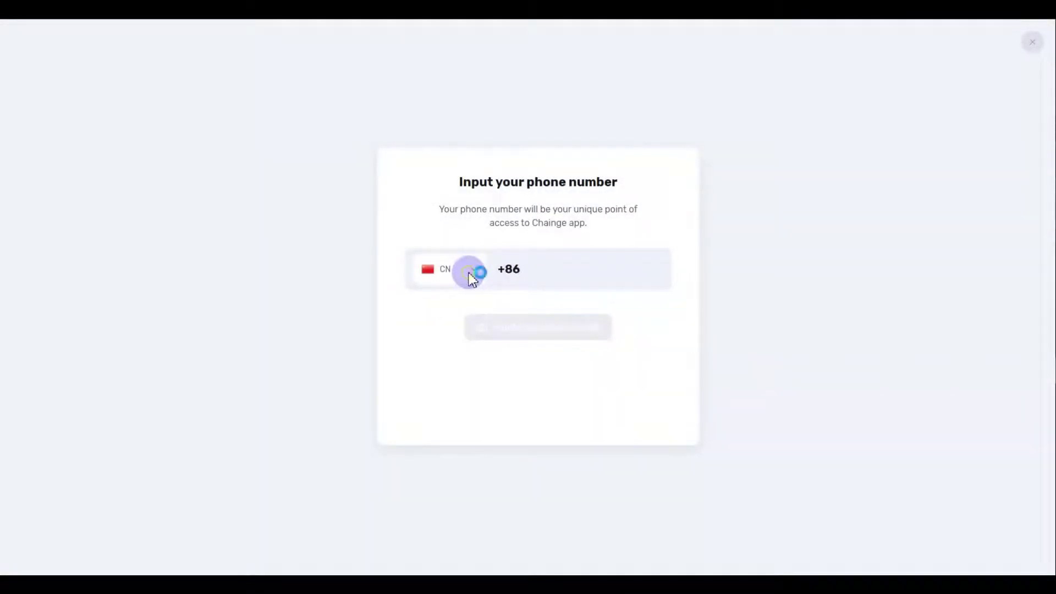
pyautogui.click(469, 271)
pyautogui.click(469, 315)
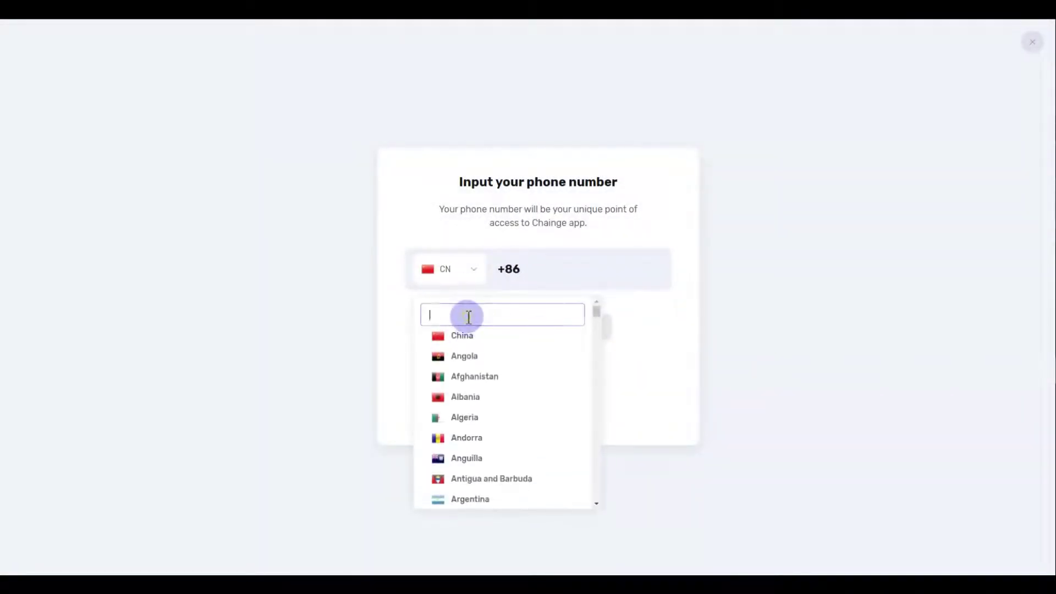
pyautogui.write('az')
pyautogui.click(465, 337)
pyautogui.click(532, 278)
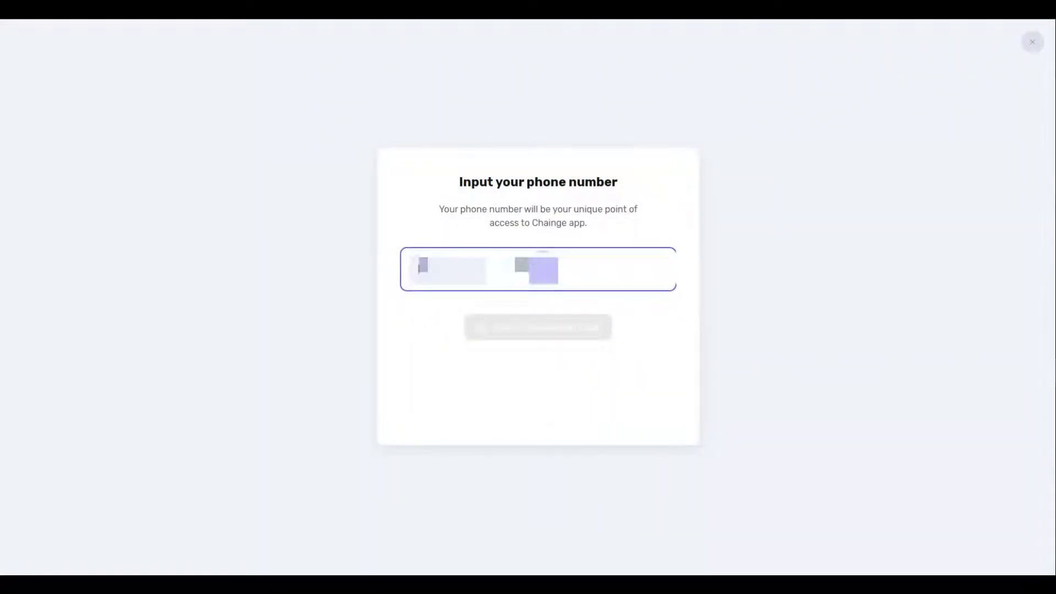
pyautogui.hotkey('ctrl', 'v')
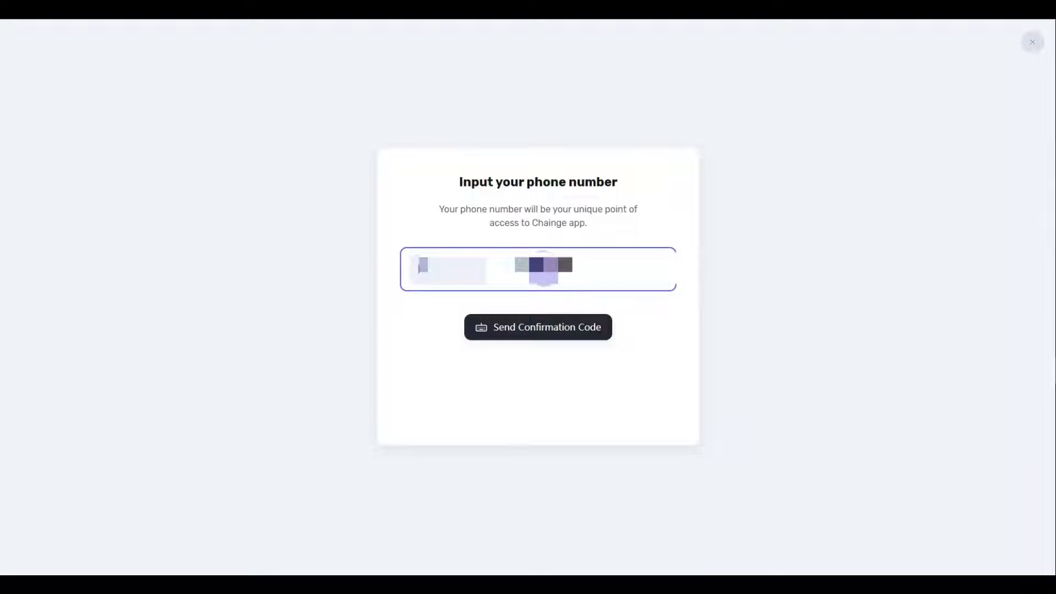
# Step: Request the SMS code, solve the slider captcha, and enter the received confirmation code
pyautogui.click(536, 330)
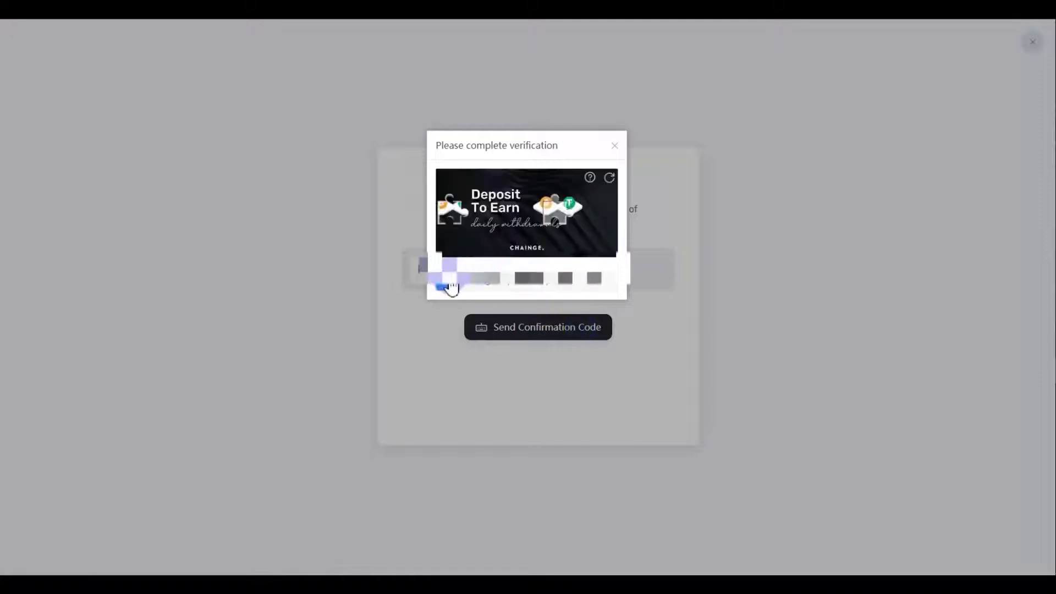
pyautogui.moveTo(451, 287); pyautogui.dragTo(563, 287)
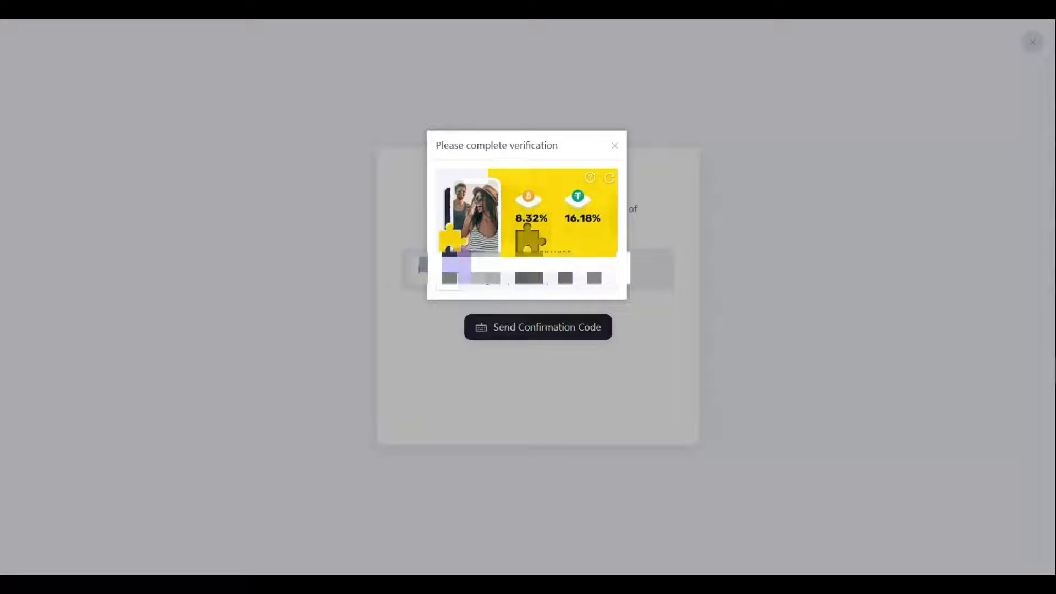
pyautogui.moveTo(448, 283); pyautogui.dragTo(527, 287)
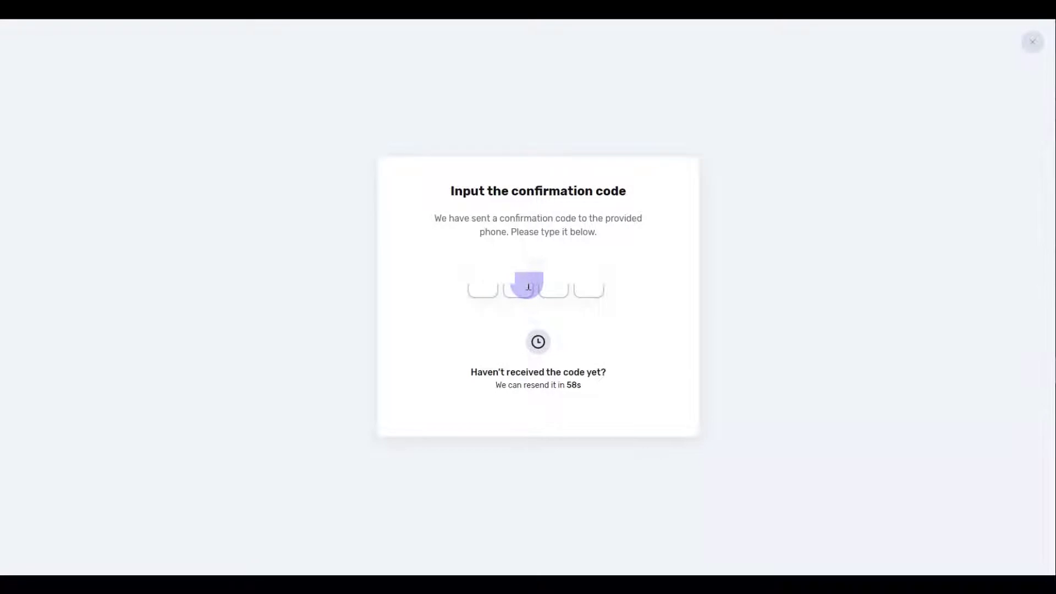
pyautogui.click(494, 285)
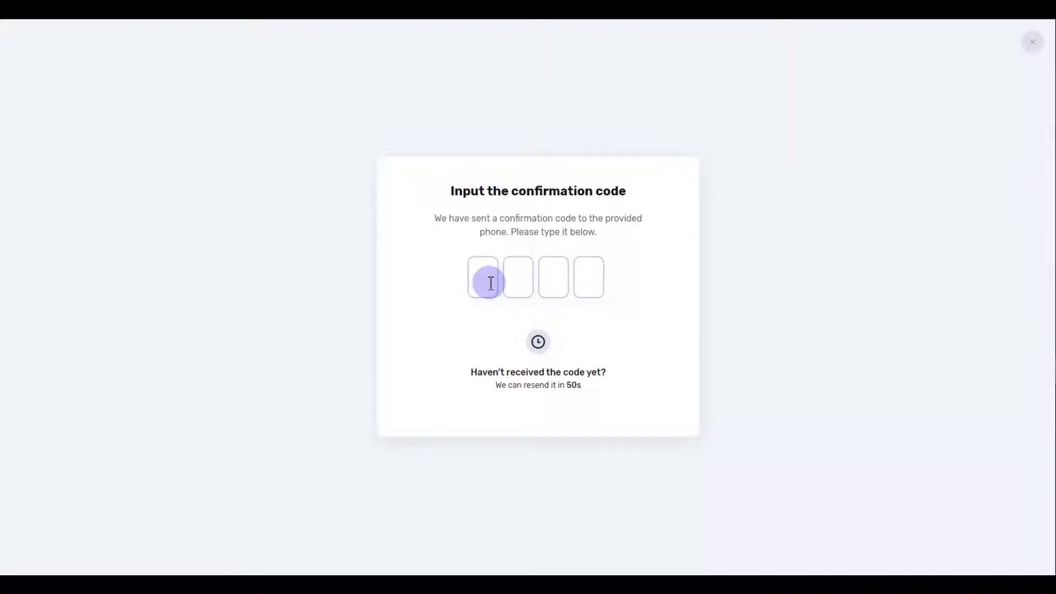
pyautogui.click(495, 278)
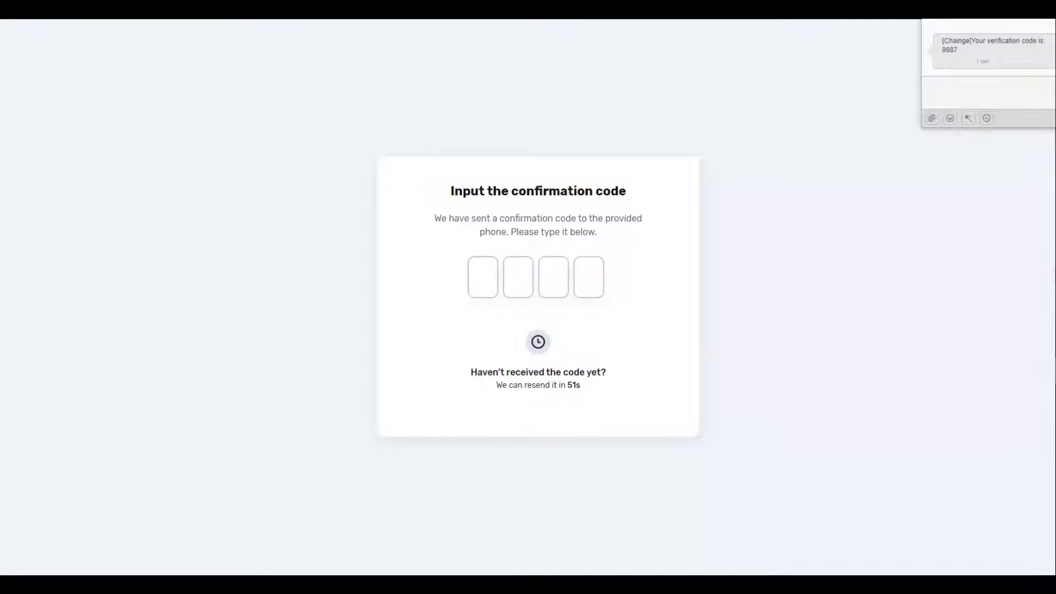
pyautogui.click(465, 279)
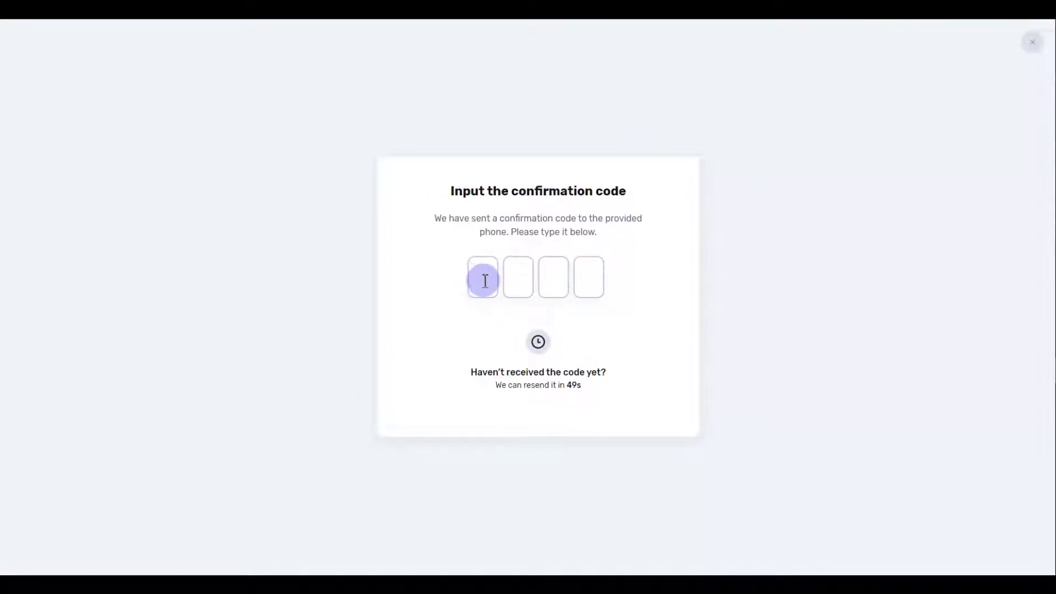
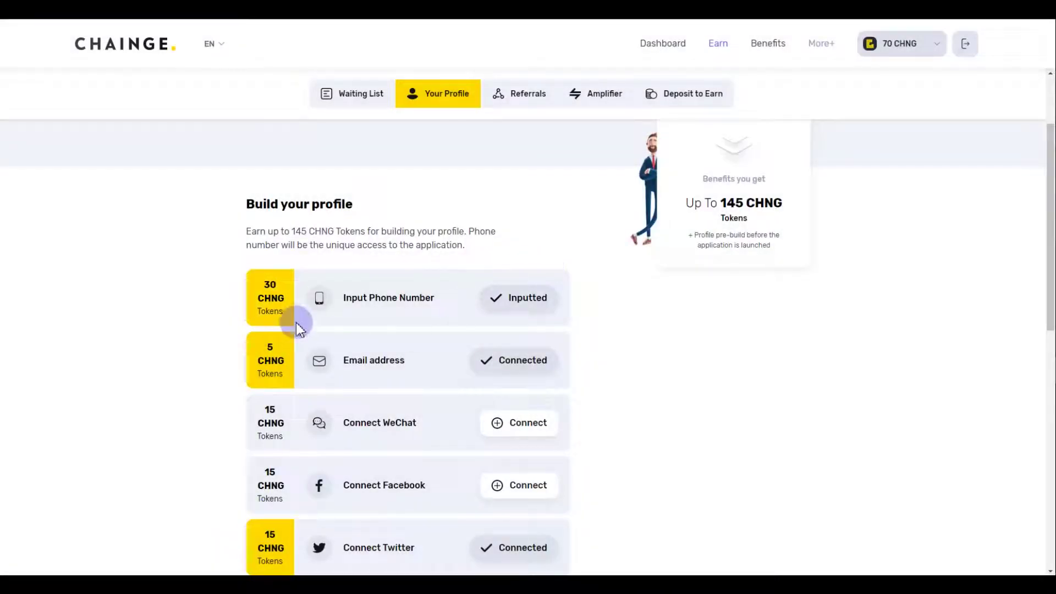
pyautogui.scroll(-3, 391, 317)
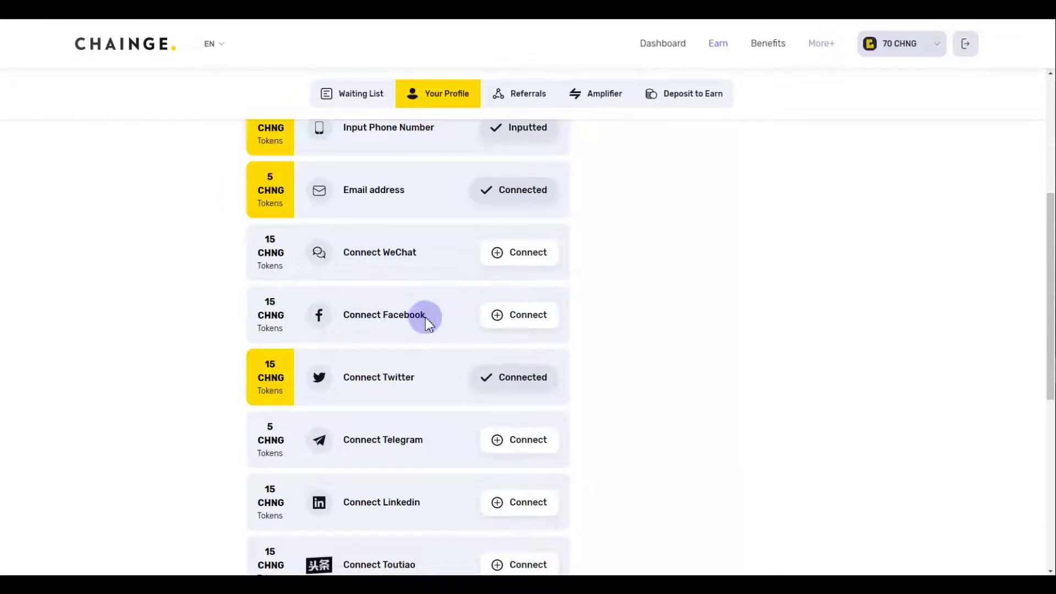
pyautogui.scroll(-2, 428, 324)
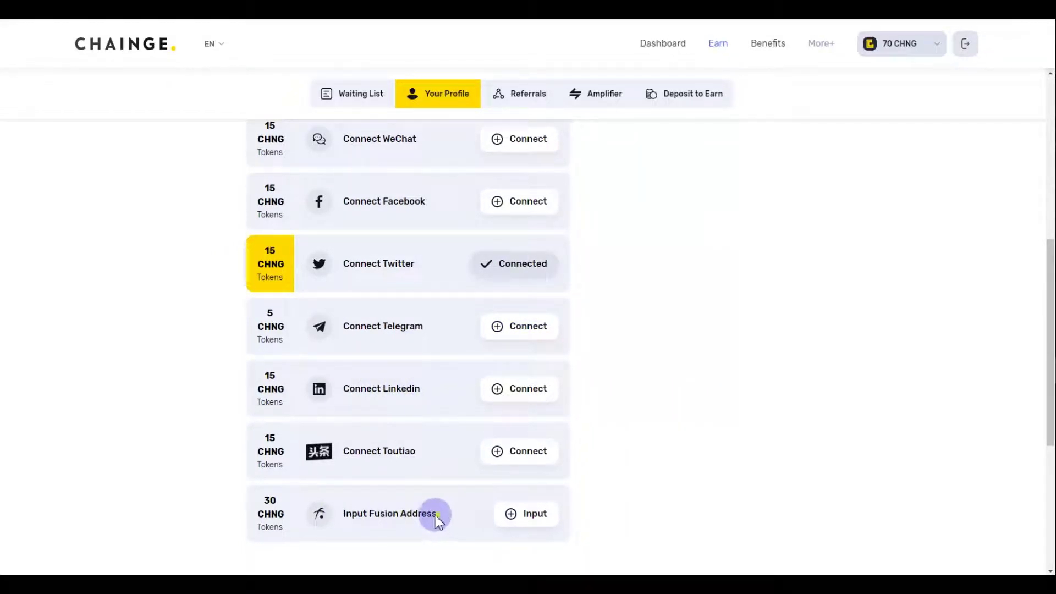
pyautogui.moveTo(434, 514); pyautogui.dragTo(342, 517)
pyautogui.click(394, 513)
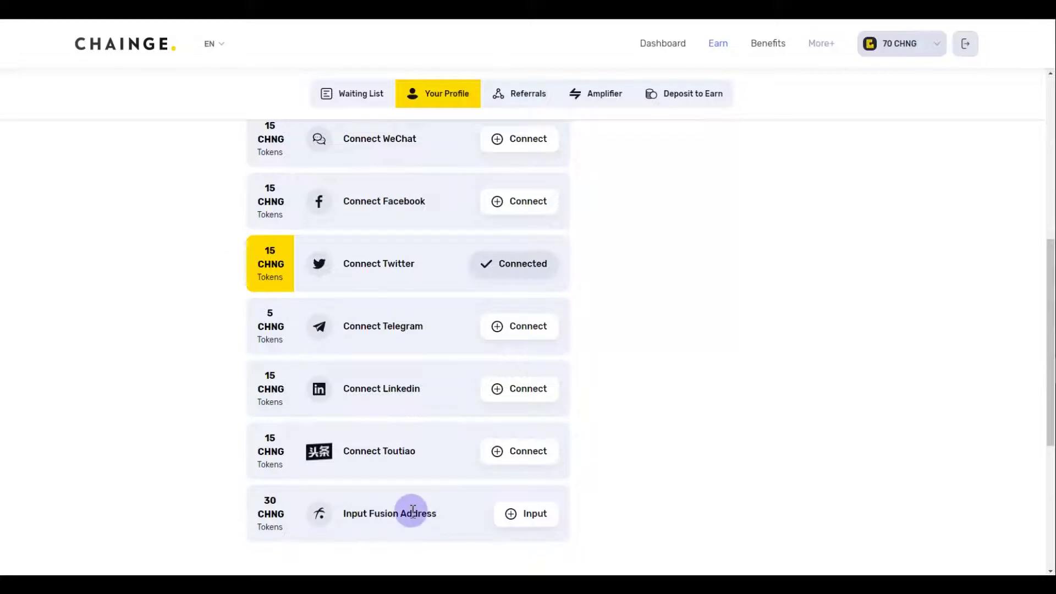
pyautogui.scroll(-1, 413, 512)
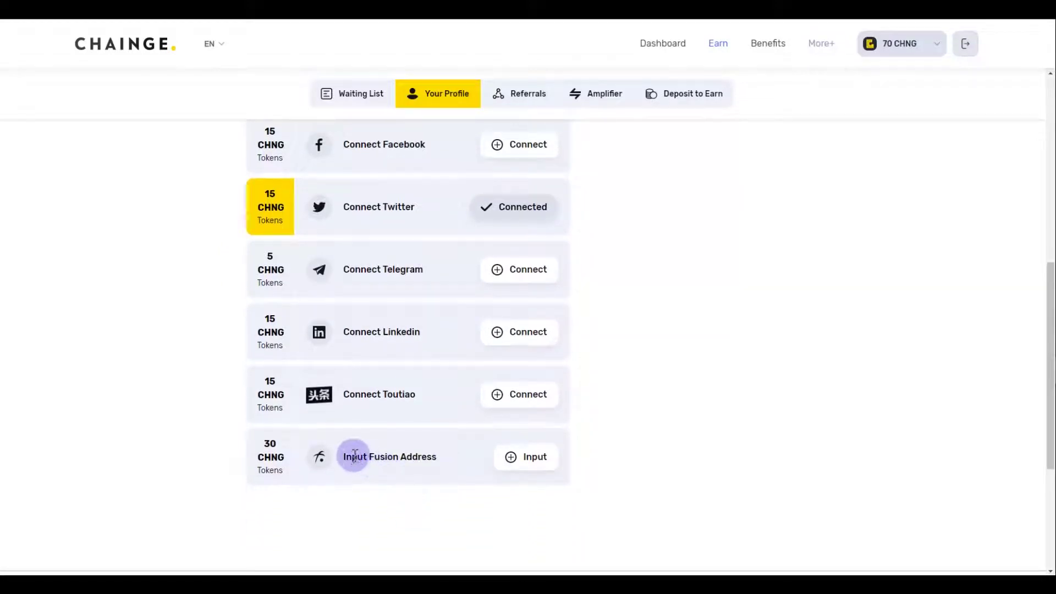
pyautogui.moveTo(344, 456); pyautogui.dragTo(448, 462)
pyautogui.click(450, 464)
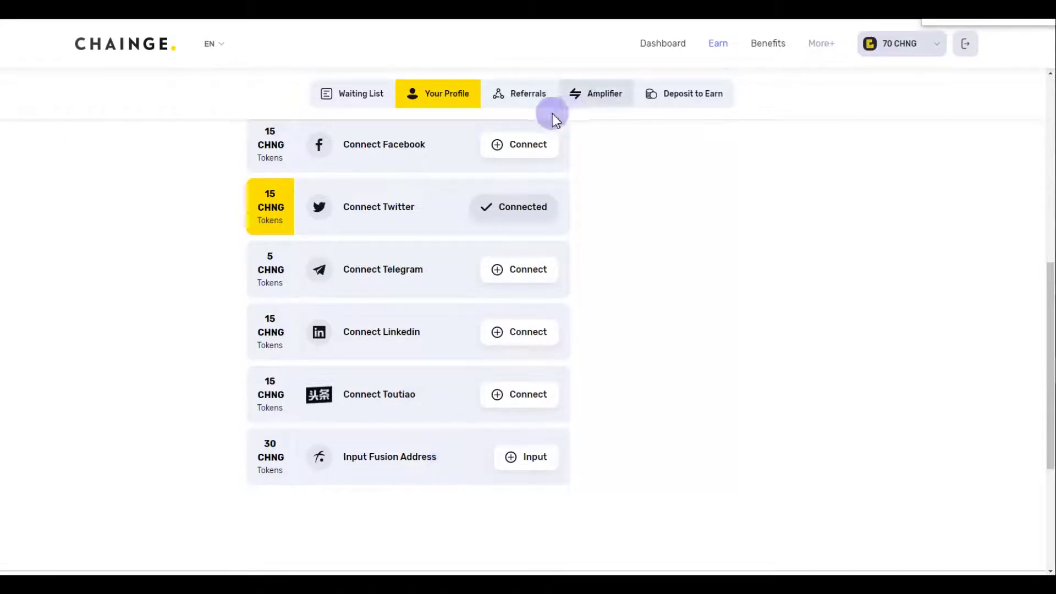
# Step: Connect Telegram by submitting the phone number in its popup and approving the login
pyautogui.click(524, 271)
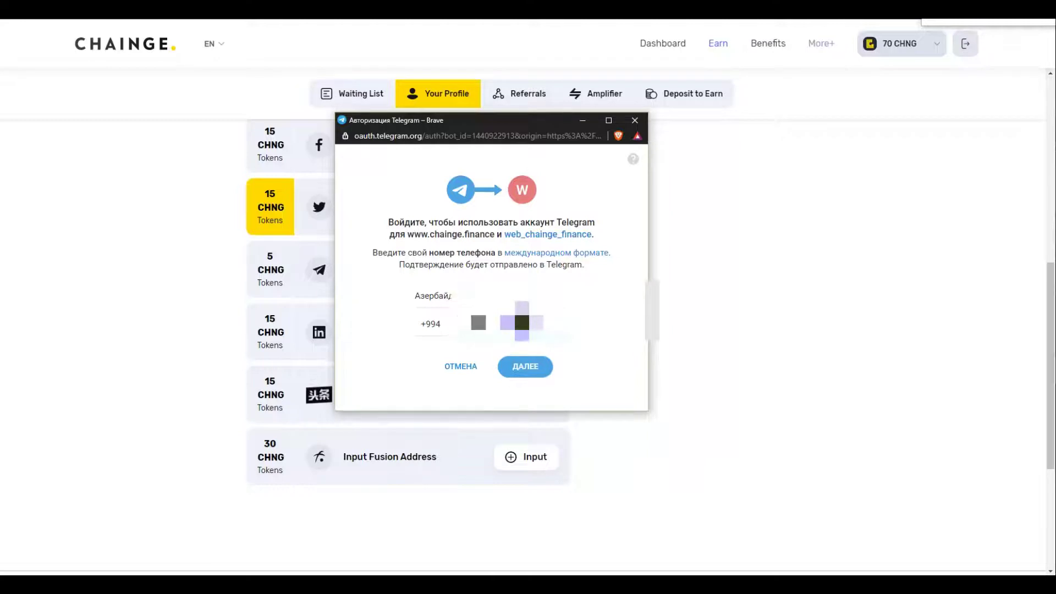
pyautogui.click(528, 367)
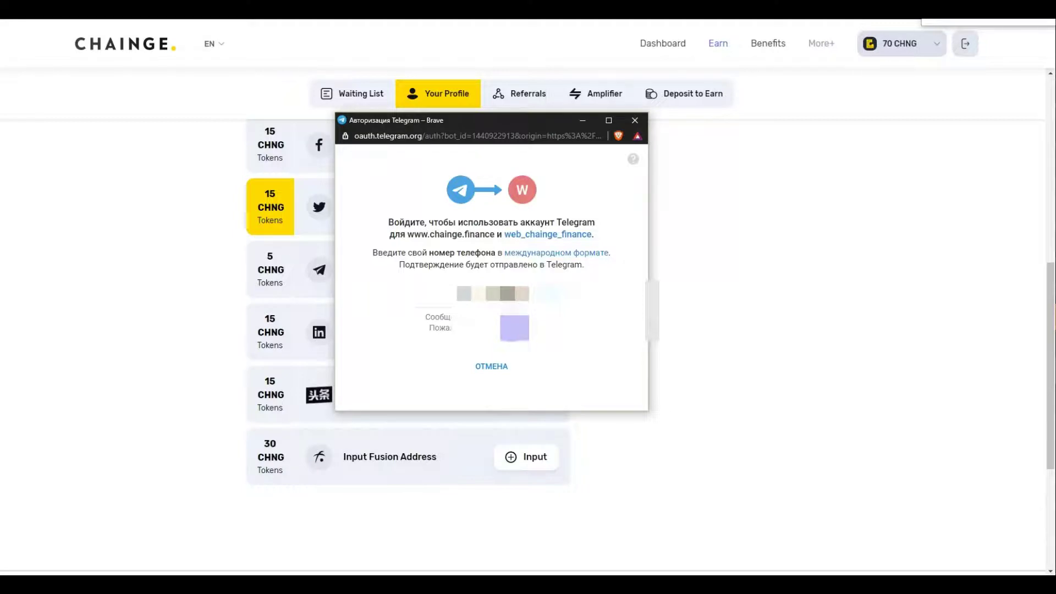
pyautogui.click(544, 331)
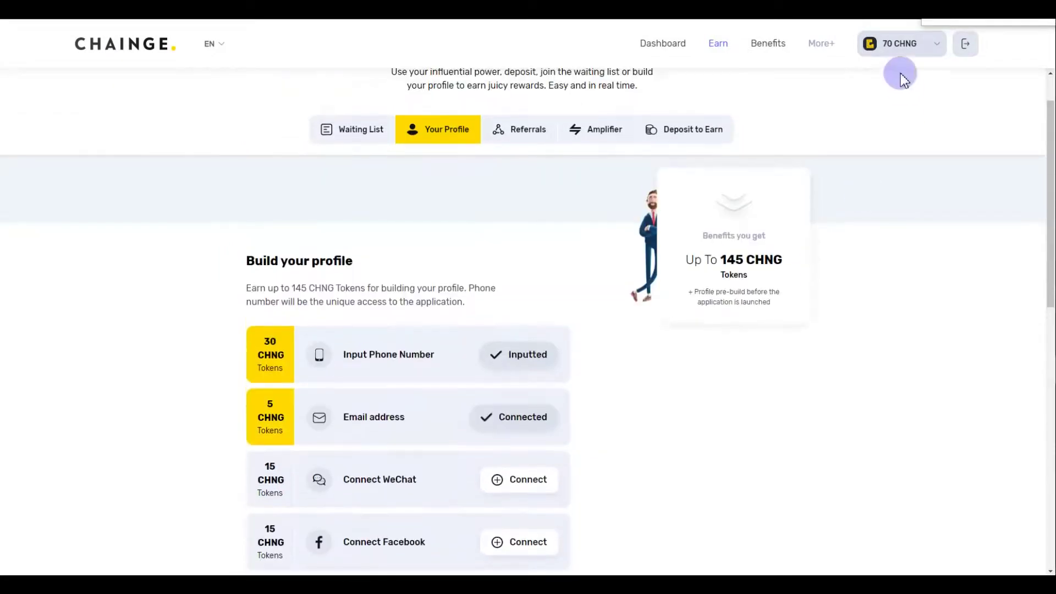
# Step: Check the CHNG earnings breakdown, then view the Dashboard showing 105 CHNG and rank 282,933
pyautogui.click(907, 43)
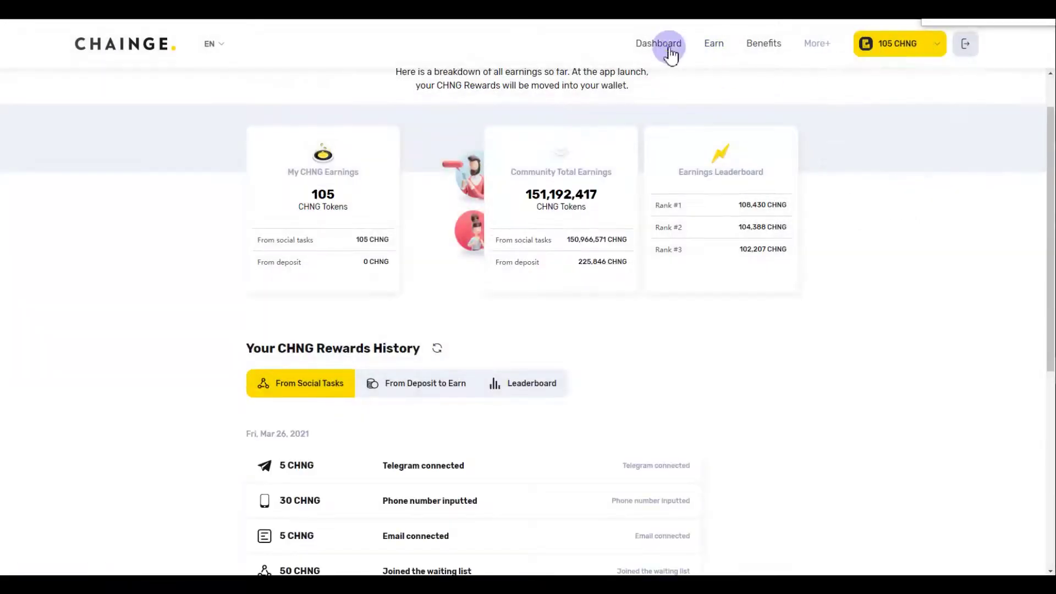
pyautogui.click(665, 45)
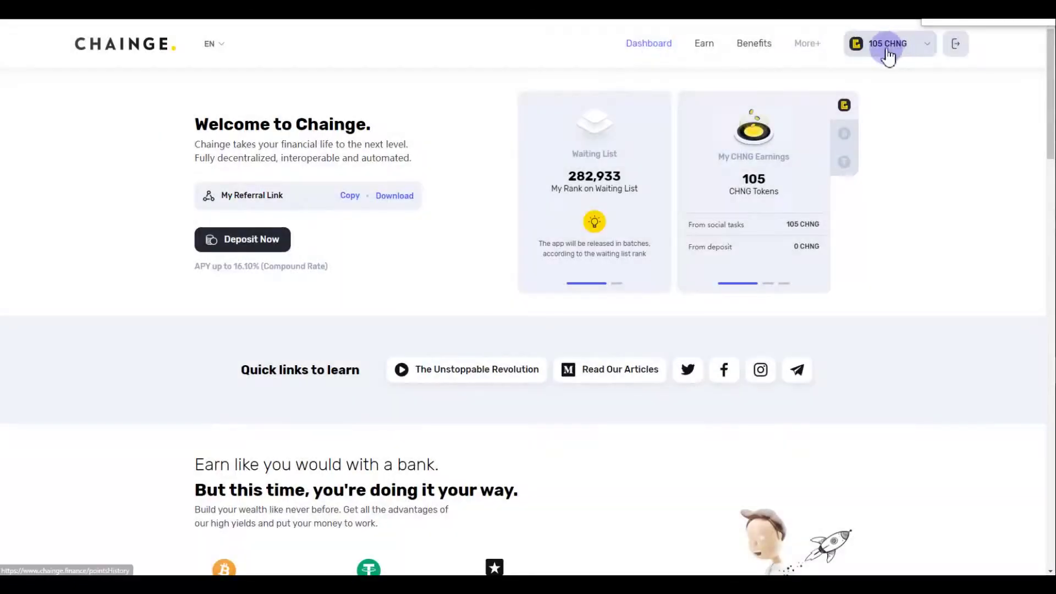
pyautogui.moveTo(887, 55)
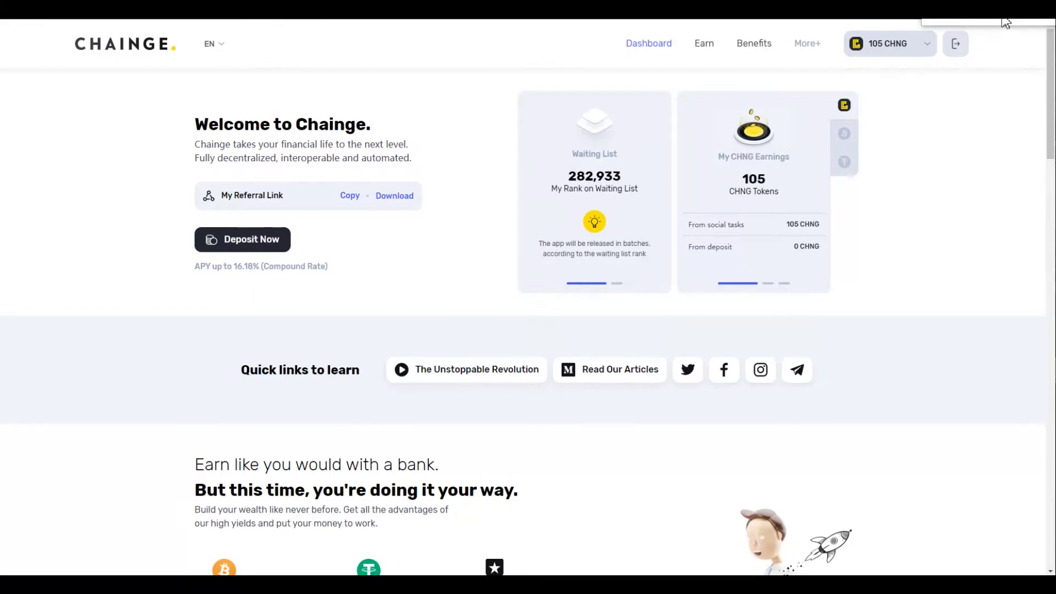
# Step: Scroll the Earn page's Your Profile tasks, with LinkedIn, Toutiao and Fusion Address still open
pyautogui.click(704, 43)
pyautogui.scroll(-5, 447, 297)
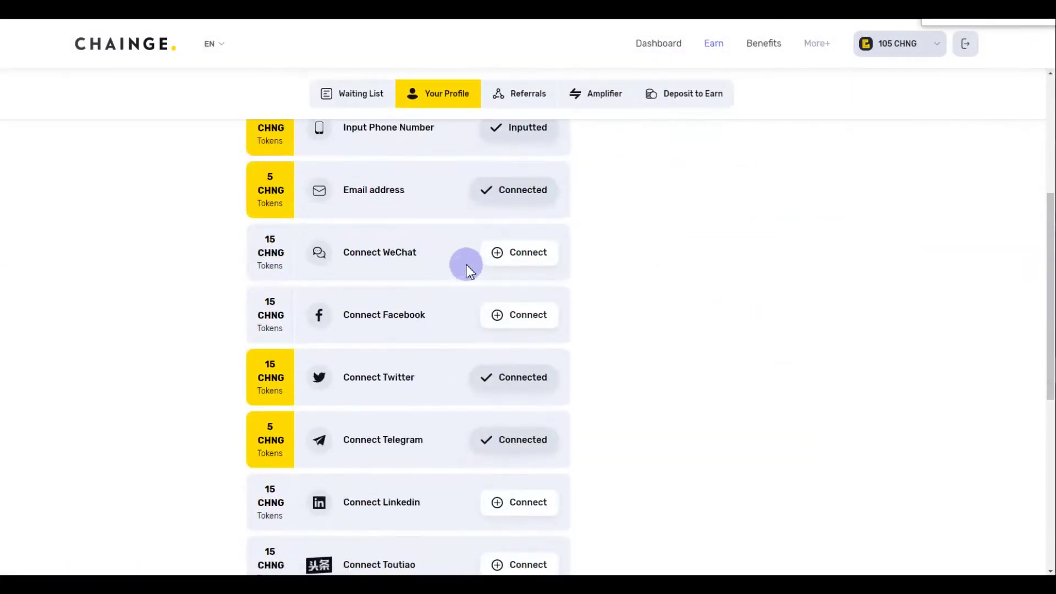
pyautogui.scroll(-3, 440, 328)
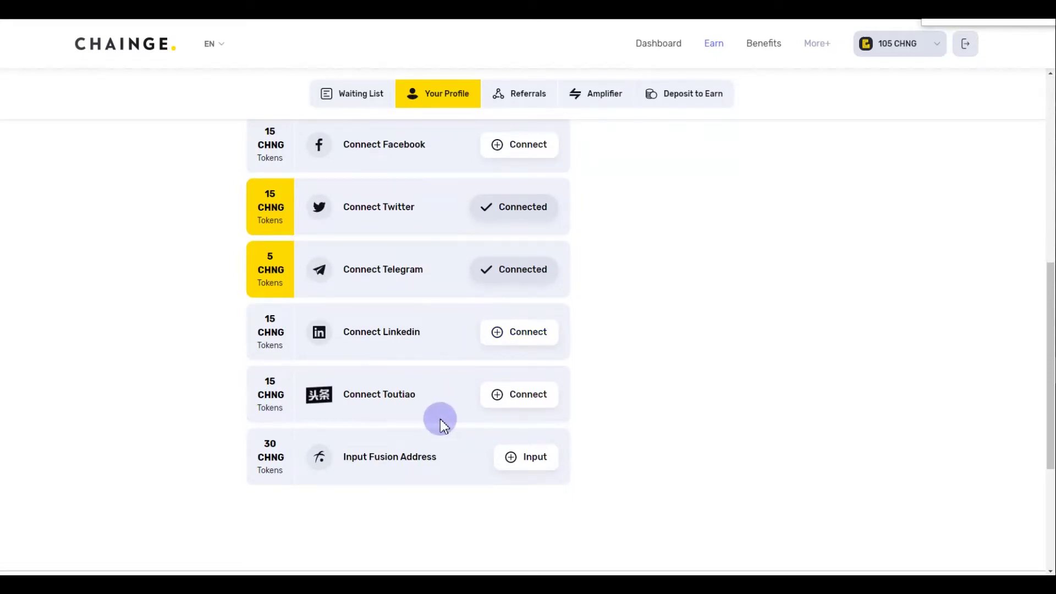
pyautogui.scroll(-2, 434, 402)
pyautogui.scroll(6, 357, 311)
pyautogui.scroll(-5, 474, 299)
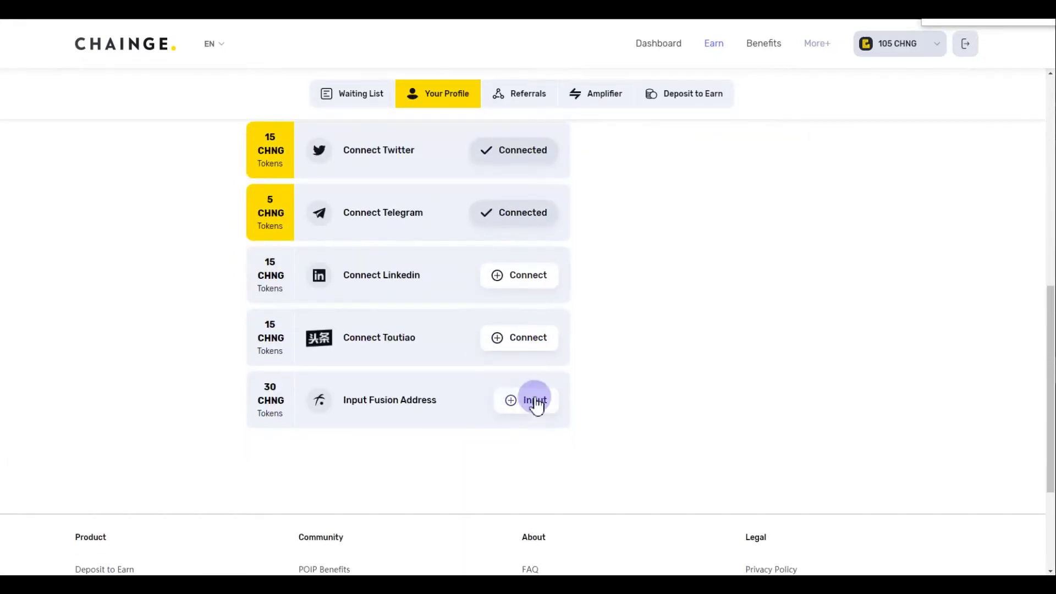